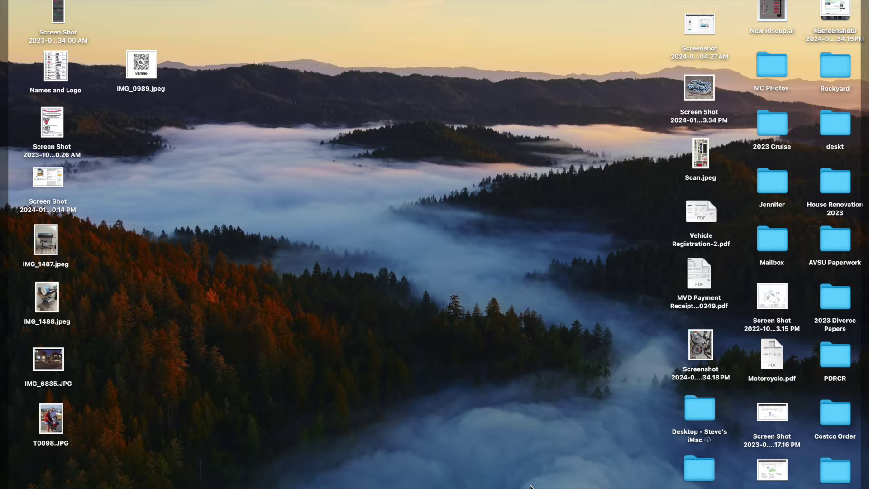
# Launch Illustrator and create a document from the Print 8.5 x 11 in preset.
pyautogui.moveTo(549, 487)
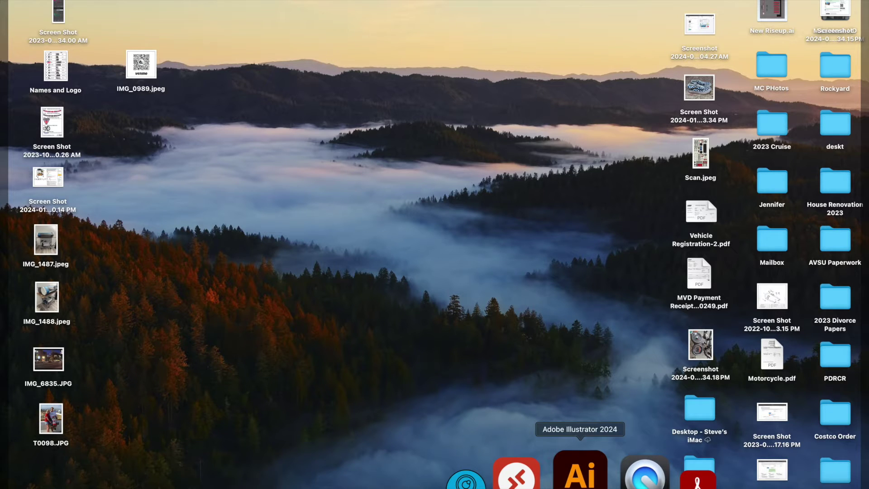
pyautogui.click(580, 471)
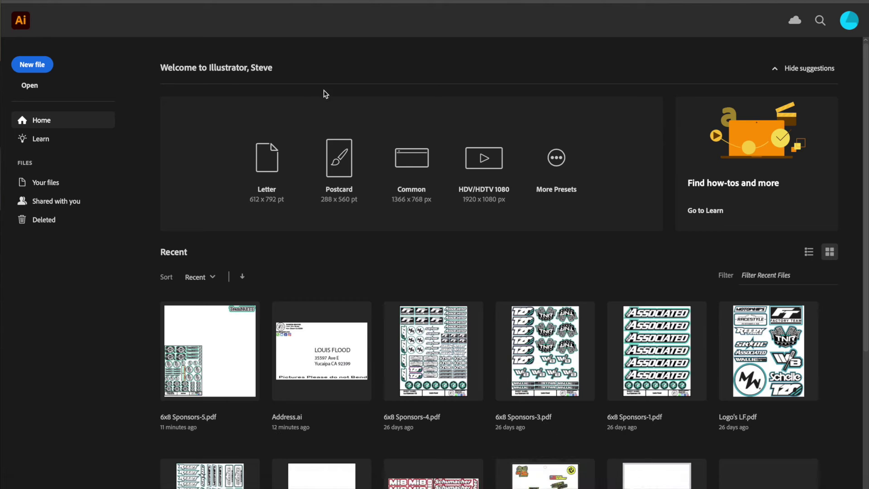
pyautogui.click(77, 1)
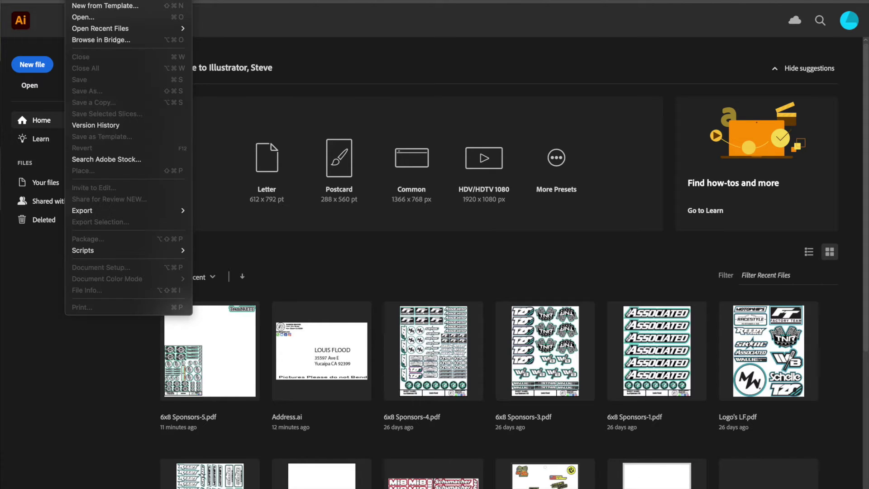
pyautogui.press('super+n')
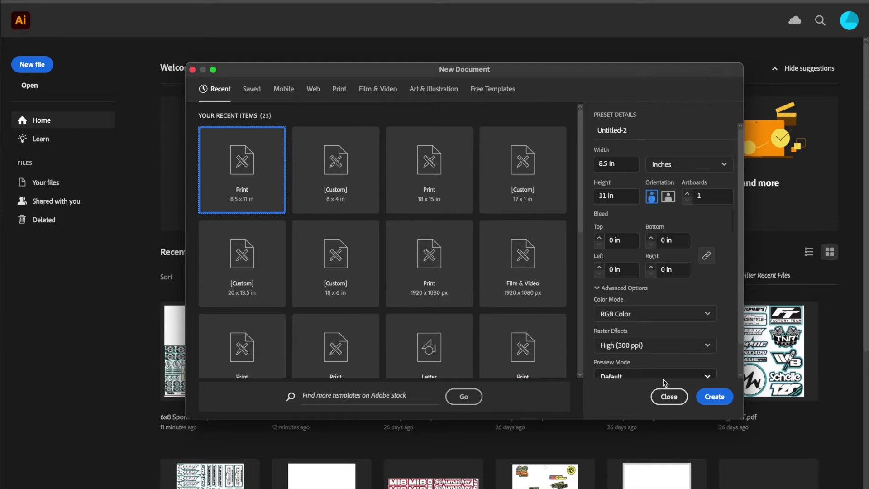
pyautogui.click(713, 397)
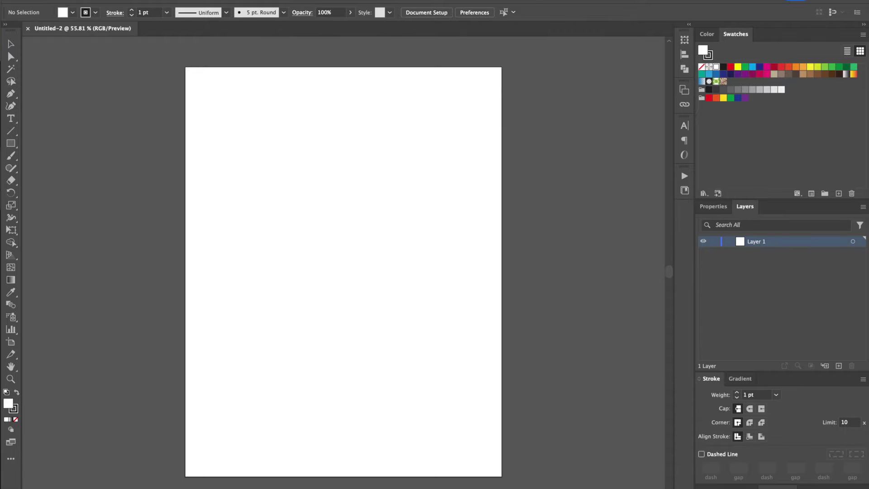
pyautogui.click(260, 0)
pyautogui.moveTo(291, 34)
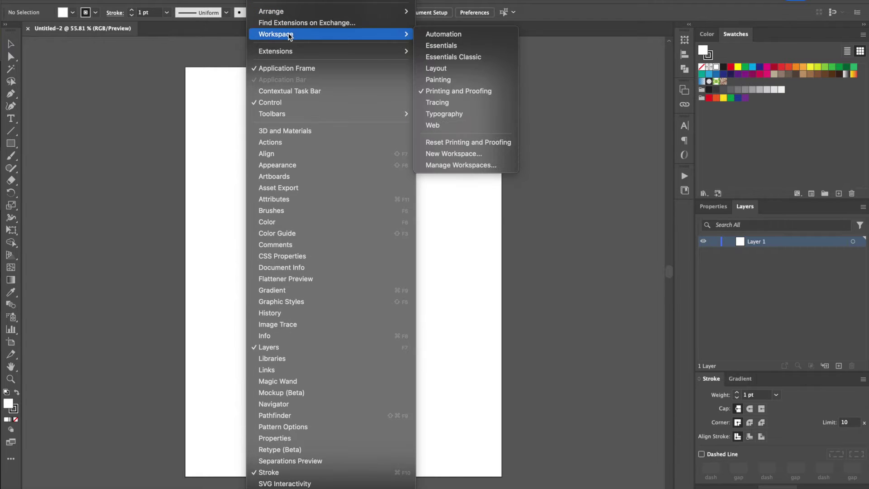
pyautogui.click(478, 95)
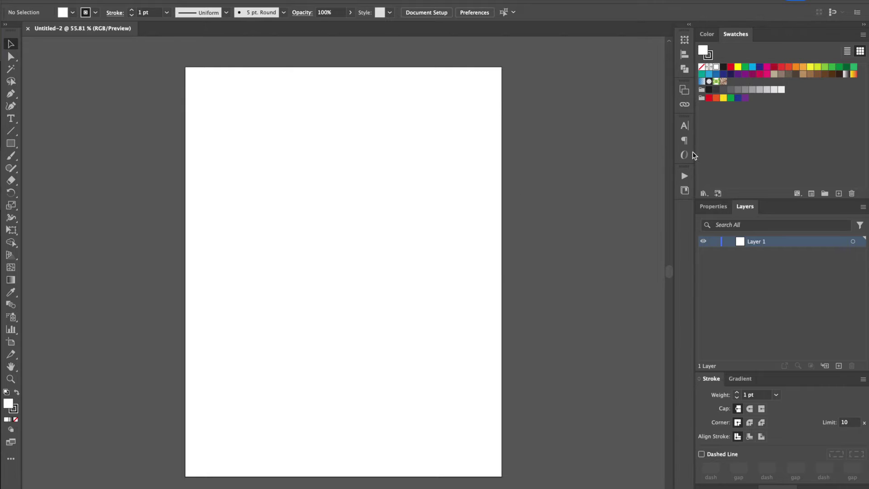
# Make the CMYK Magenta swatch a spot colour named CutContour.
pyautogui.click(765, 69)
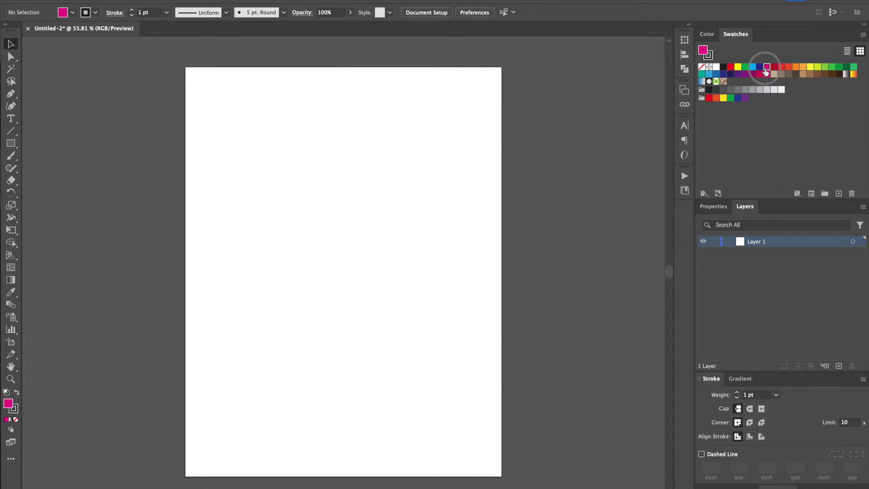
pyautogui.doubleClick(765, 70)
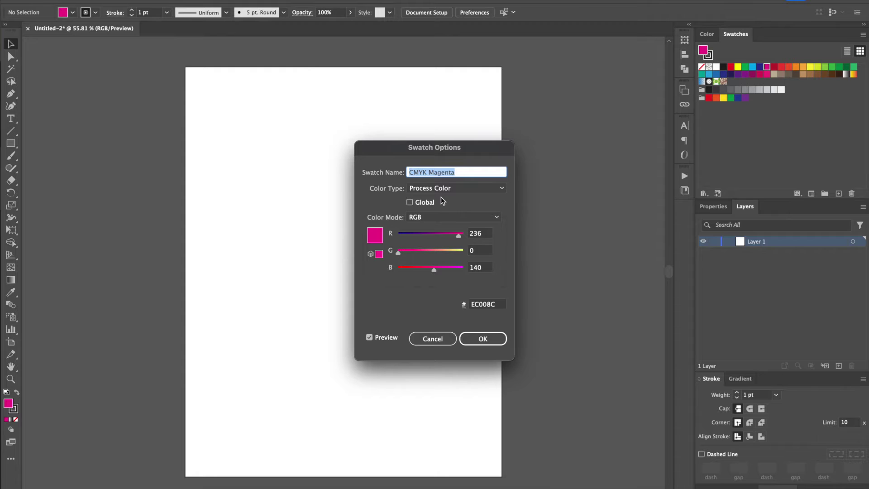
pyautogui.click(467, 189)
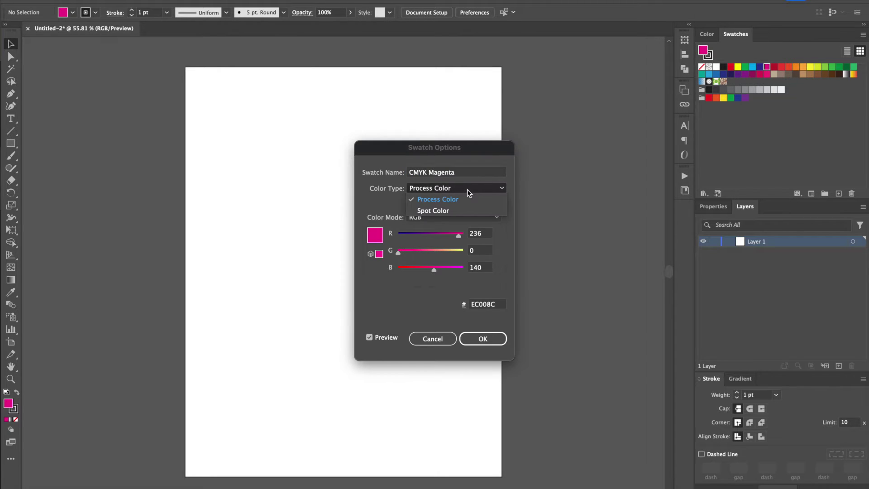
pyautogui.click(465, 213)
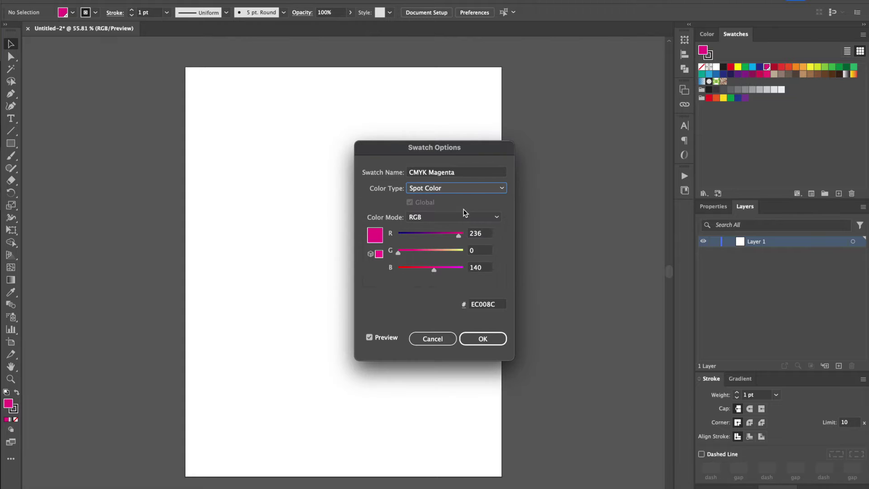
pyautogui.click(462, 172)
pyautogui.write('Cut')
pyautogui.press('BackSpace')
pyautogui.press('BackSpace')
pyautogui.write('utConou')
pyautogui.press('BackSpace')
pyautogui.write('ur')
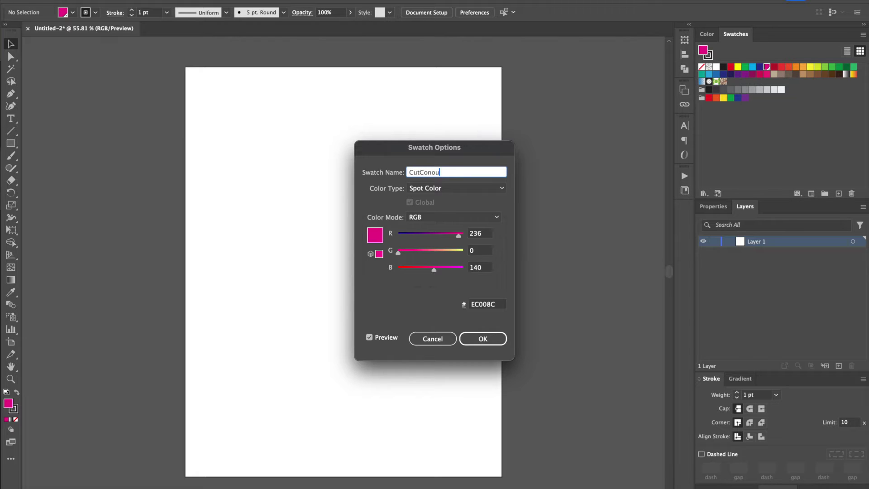
pyautogui.press('BackSpace')
pyautogui.press('BackSpace')
pyautogui.press('BackSpace')
pyautogui.write('tour')
pyautogui.click(488, 341)
pyautogui.click(488, 342)
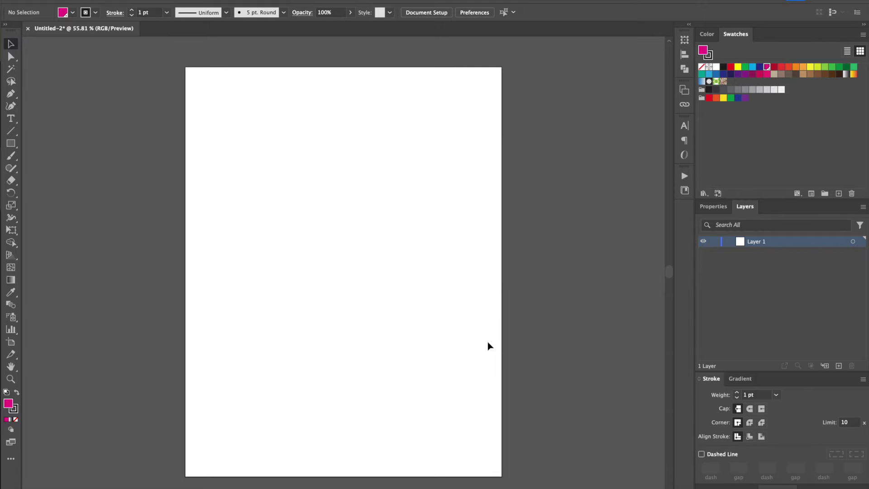
# Make the CMYK Green swatch a spot colour named PerfCutContour.
pyautogui.doubleClick(744, 71)
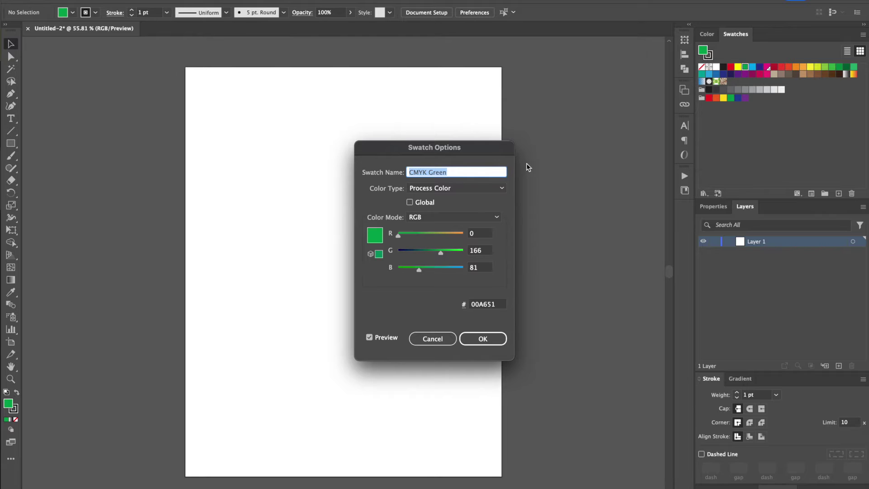
pyautogui.click(471, 192)
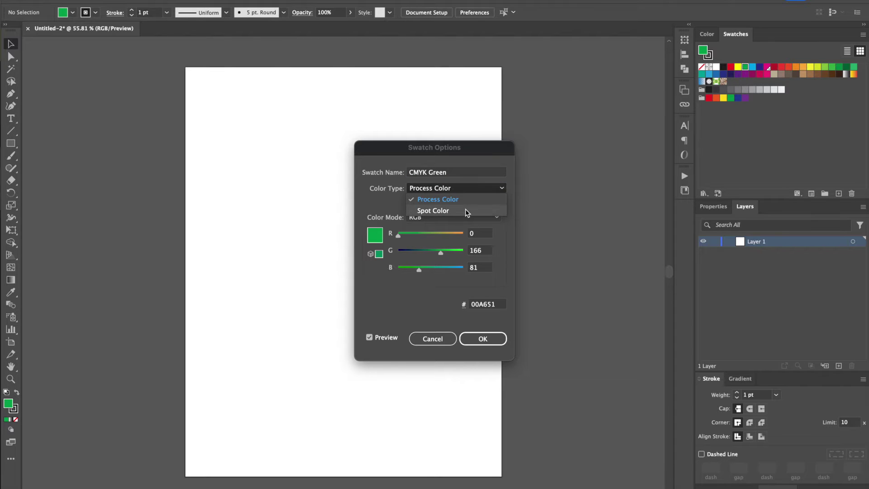
pyautogui.click(466, 208)
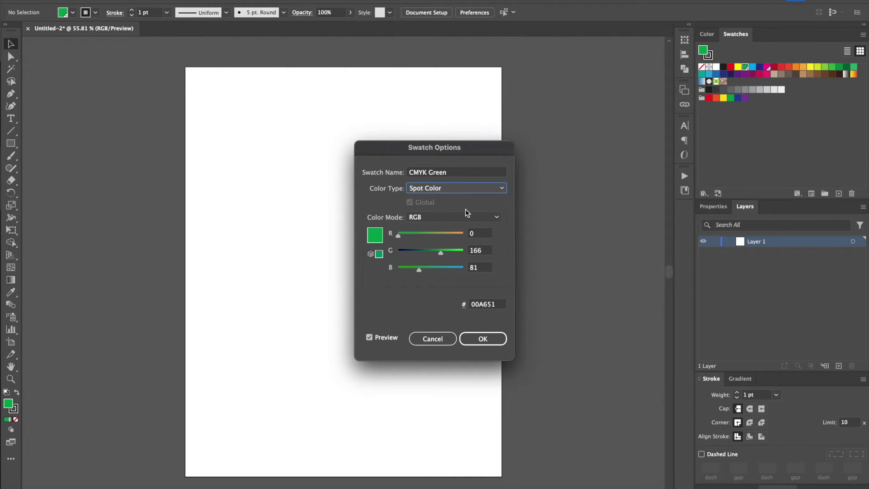
pyautogui.click(453, 174)
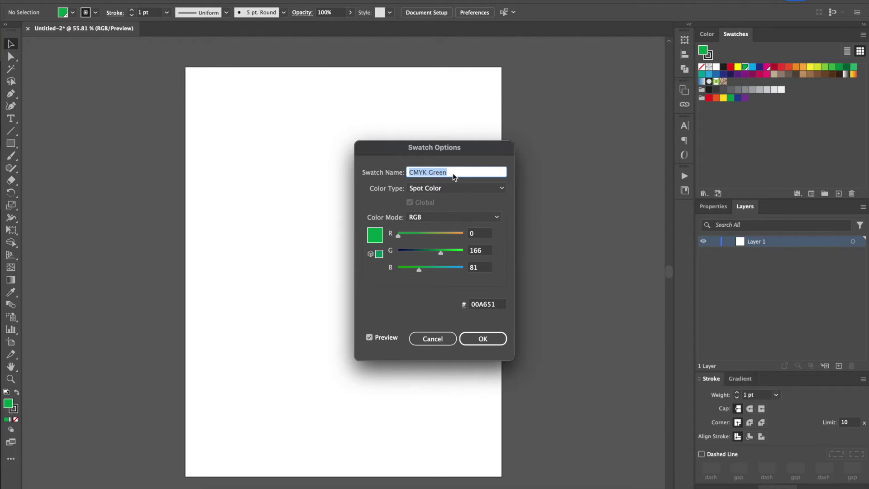
pyautogui.write('PerfCutContour')
pyautogui.click(487, 338)
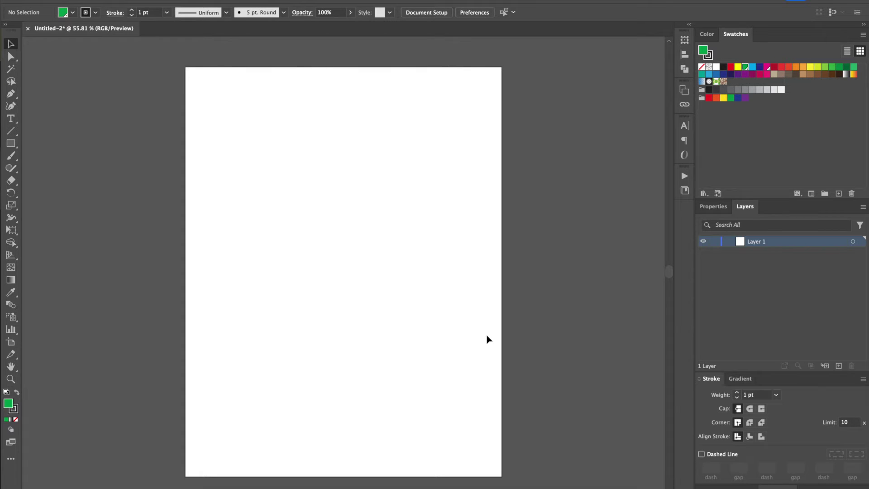
# Type the word ROLAND on the artboard.
pyautogui.click(12, 119)
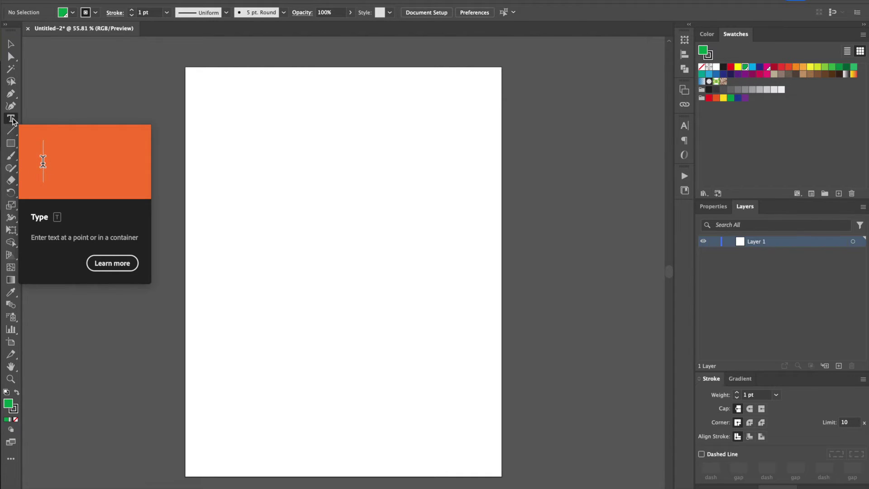
pyautogui.click(289, 178)
pyautogui.write('ROLAND')
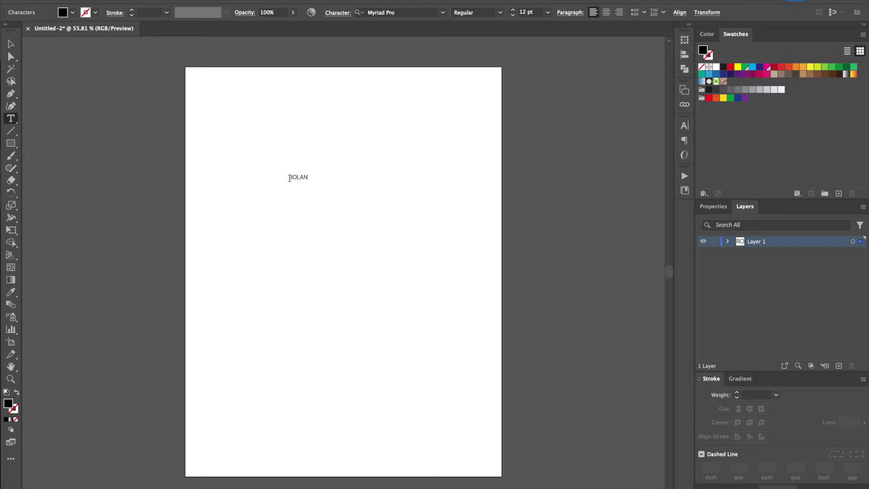
# Enlarge and reposition ROLAND, and set it in the Apple Days font.
pyautogui.click(10, 43)
pyautogui.moveTo(312, 181); pyautogui.dragTo(473, 283)
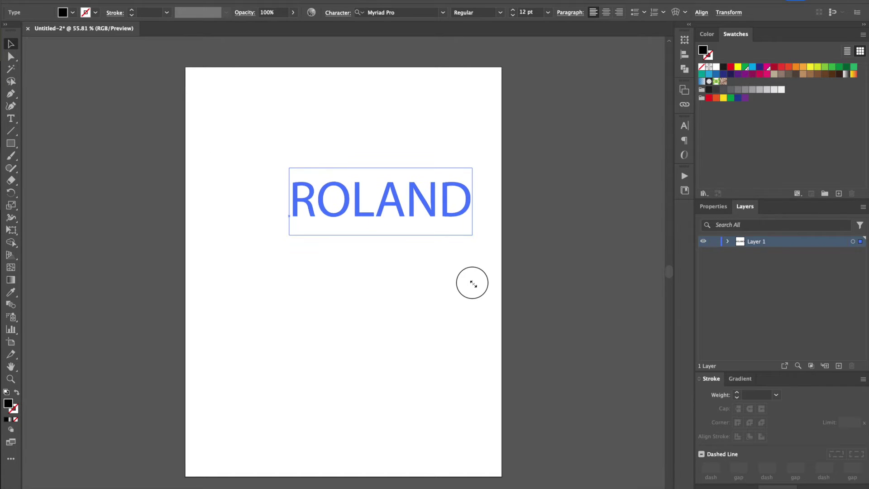
pyautogui.moveTo(398, 200); pyautogui.dragTo(353, 196)
pyautogui.click(444, 13)
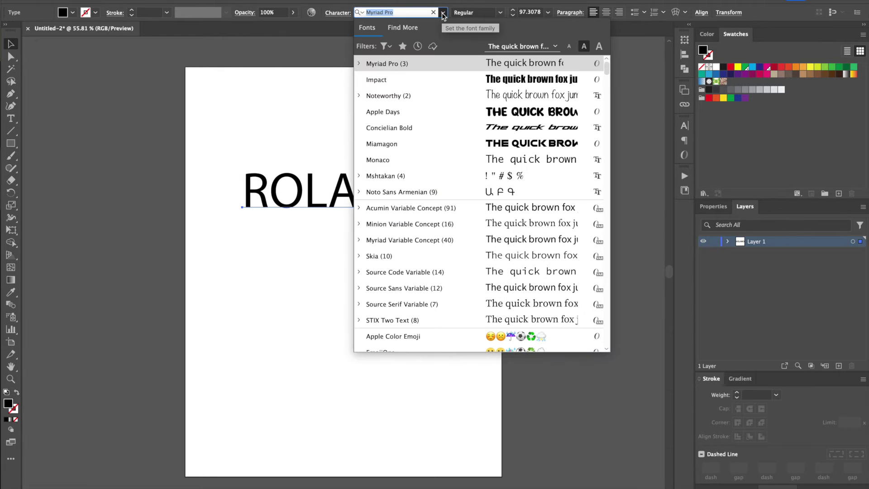
pyautogui.click(524, 117)
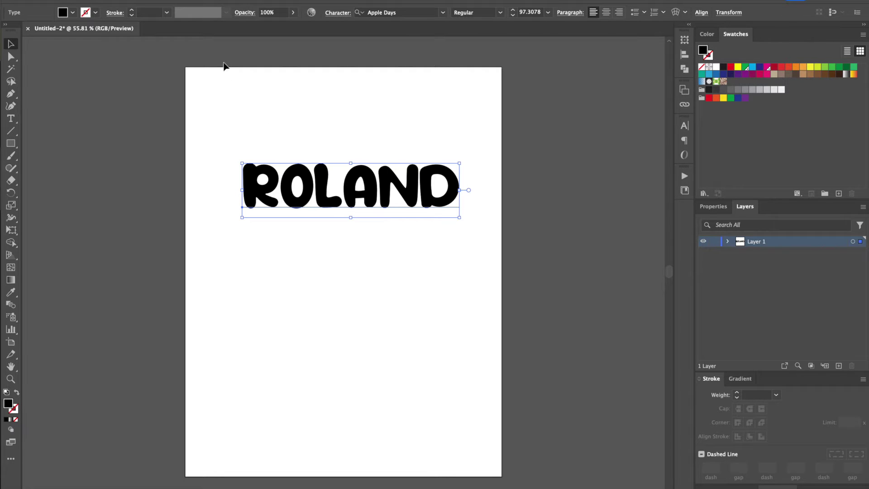
pyautogui.click(151, 0)
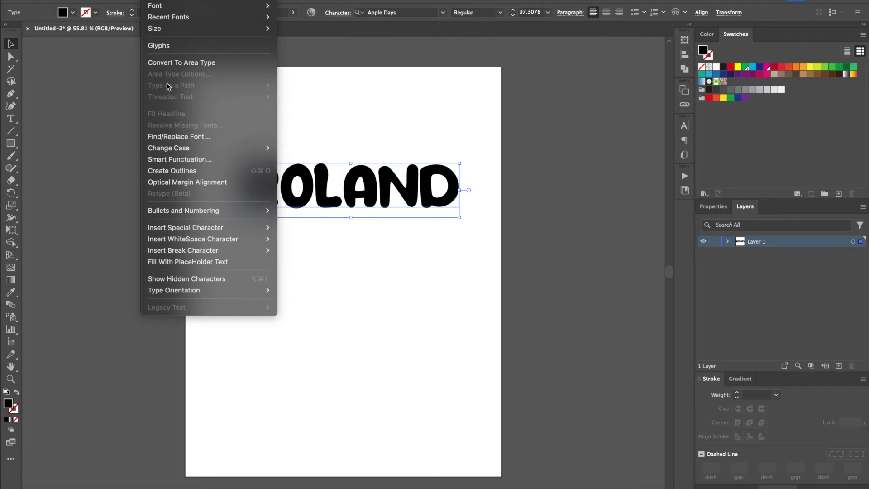
# Outline the ROLAND text, leaving the letters filled black with no stroke.
pyautogui.click(188, 173)
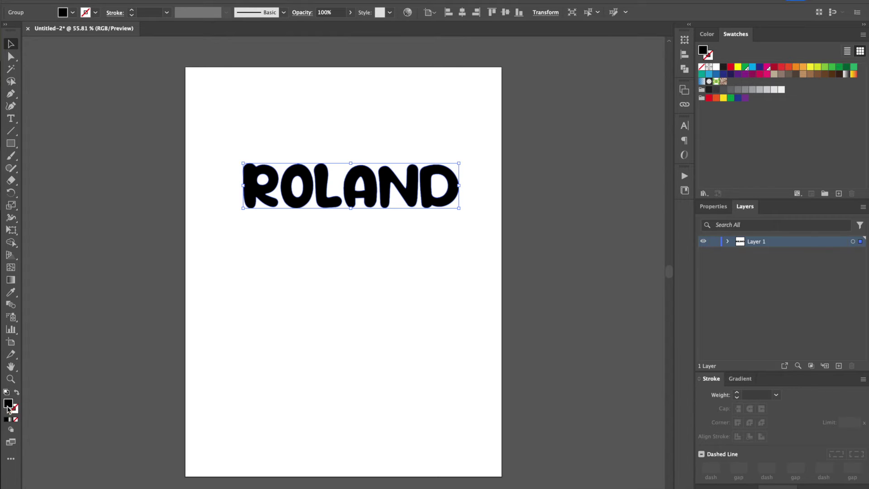
pyautogui.click(17, 393)
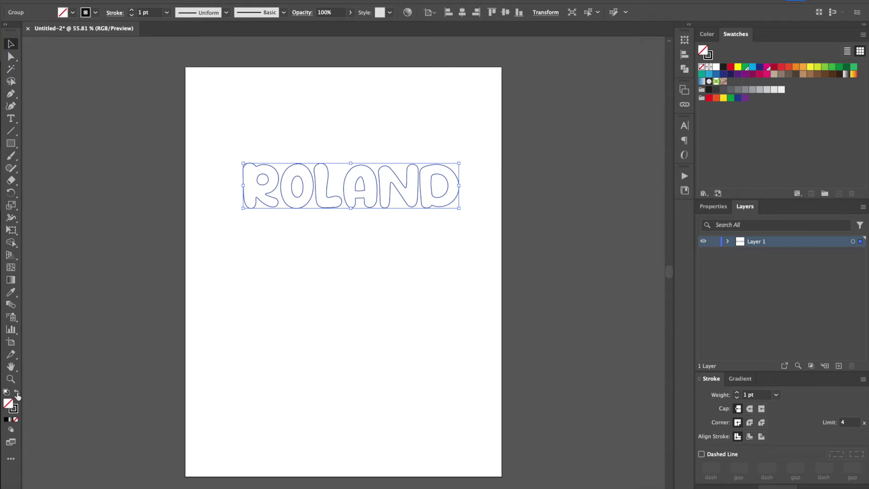
pyautogui.click(17, 393)
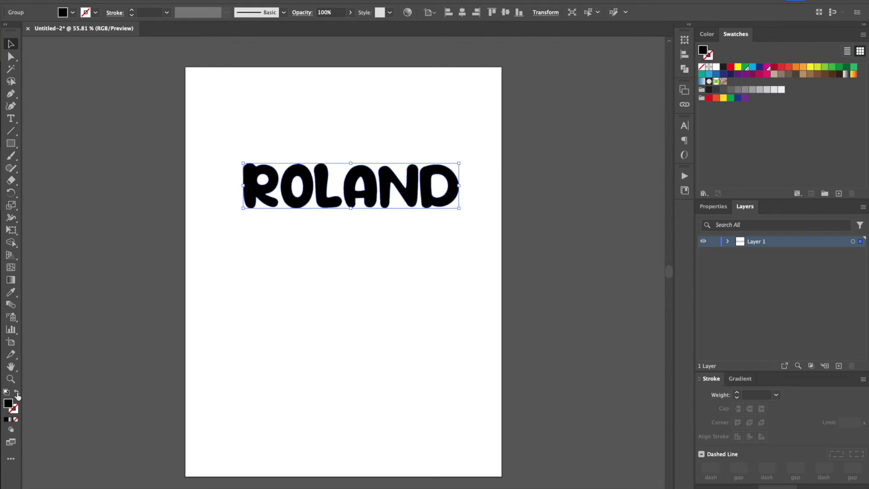
pyautogui.click(17, 393)
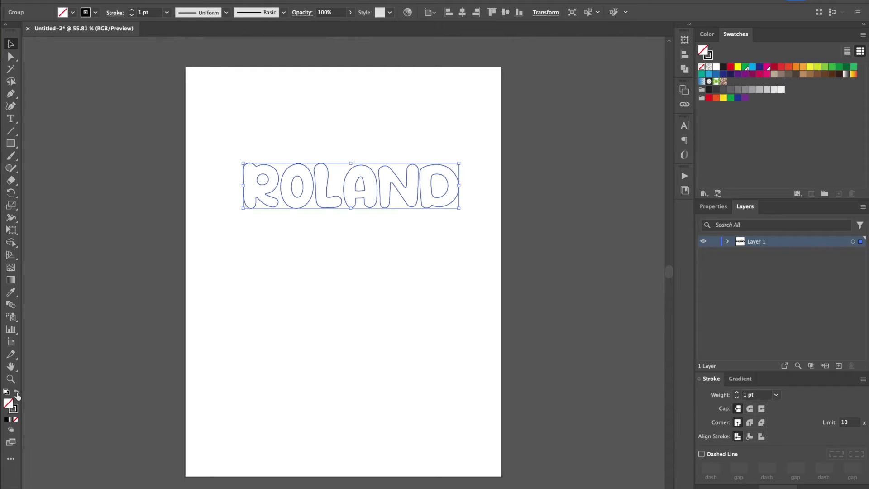
pyautogui.click(17, 394)
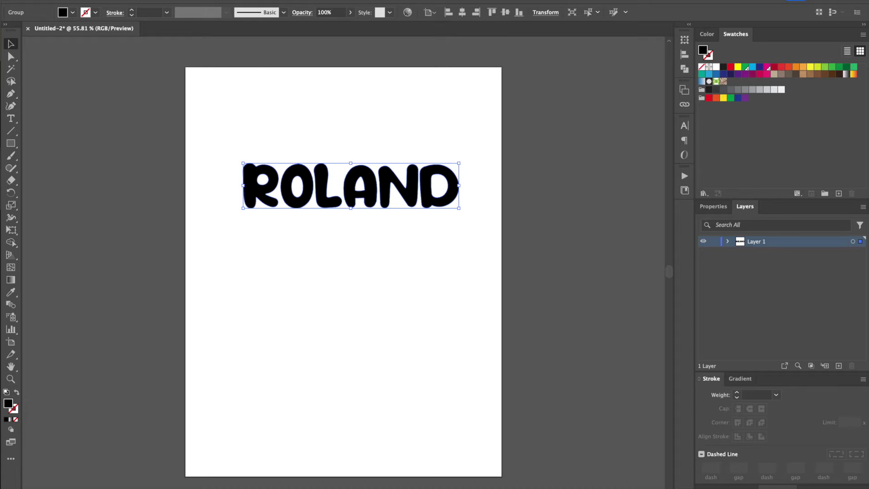
# Make the letters one compound path with a black fill and no stroke.
pyautogui.click(124, 1)
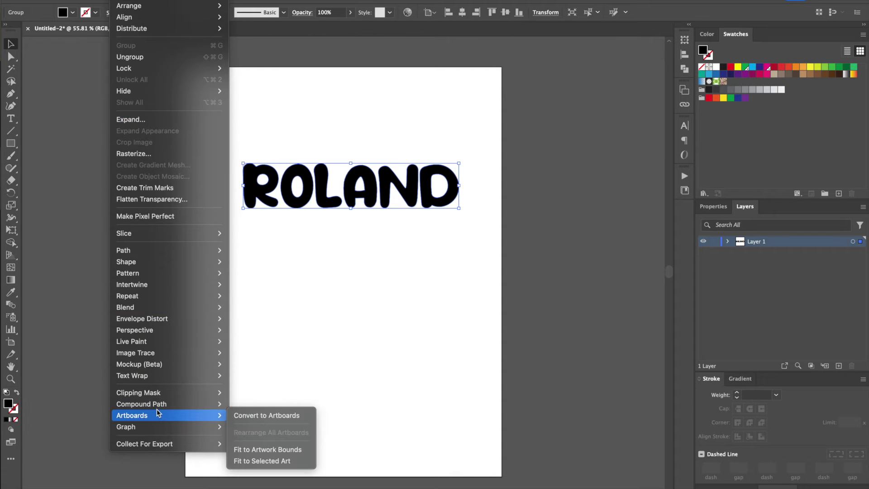
pyautogui.moveTo(159, 411)
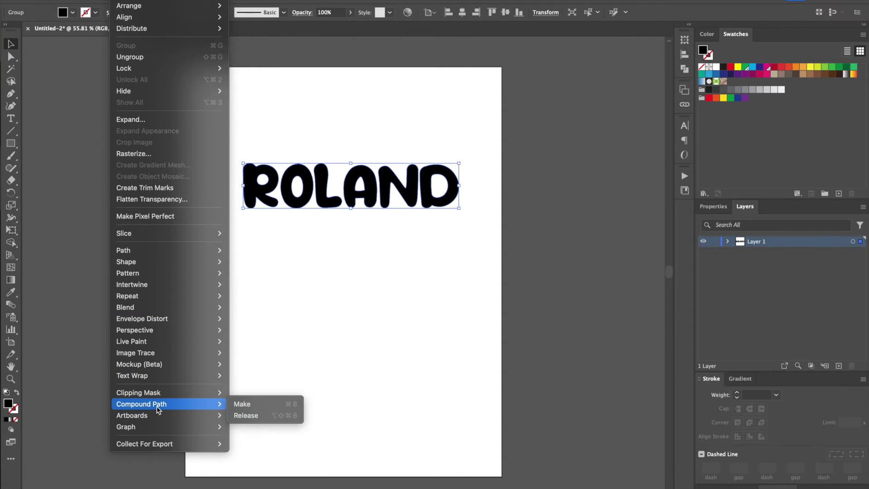
pyautogui.click(255, 407)
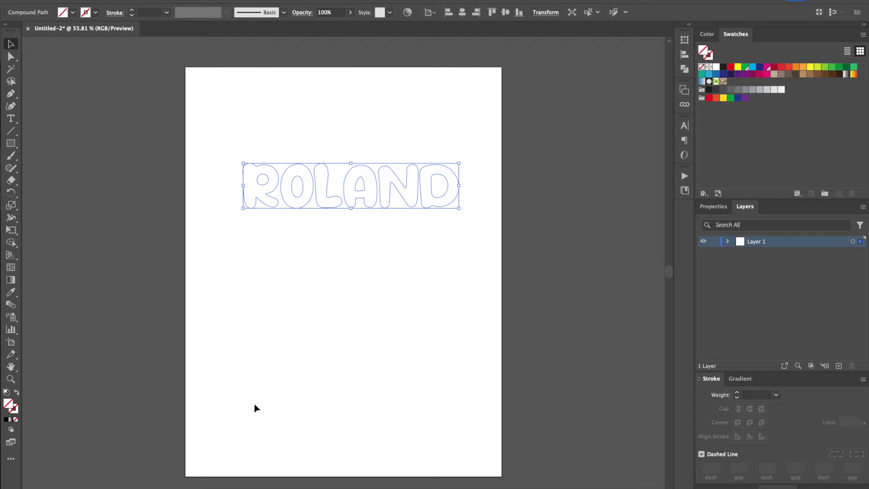
pyautogui.click(6, 392)
pyautogui.click(17, 393)
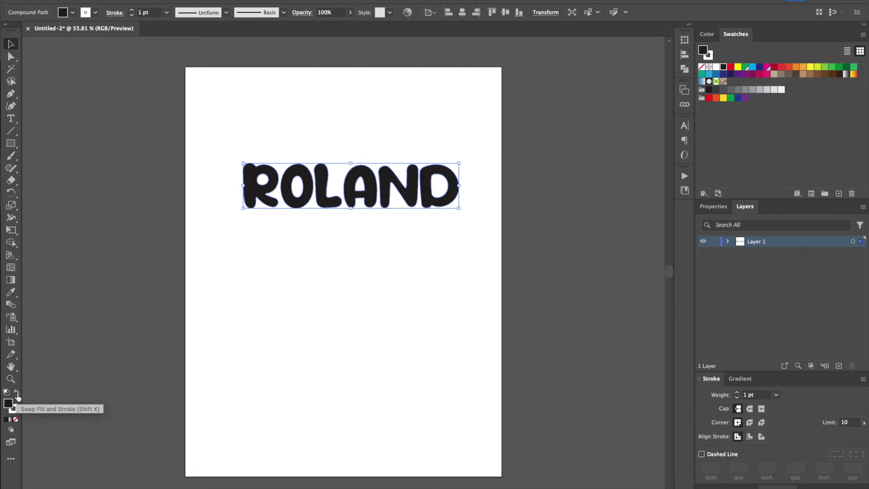
pyautogui.click(16, 411)
pyautogui.click(15, 420)
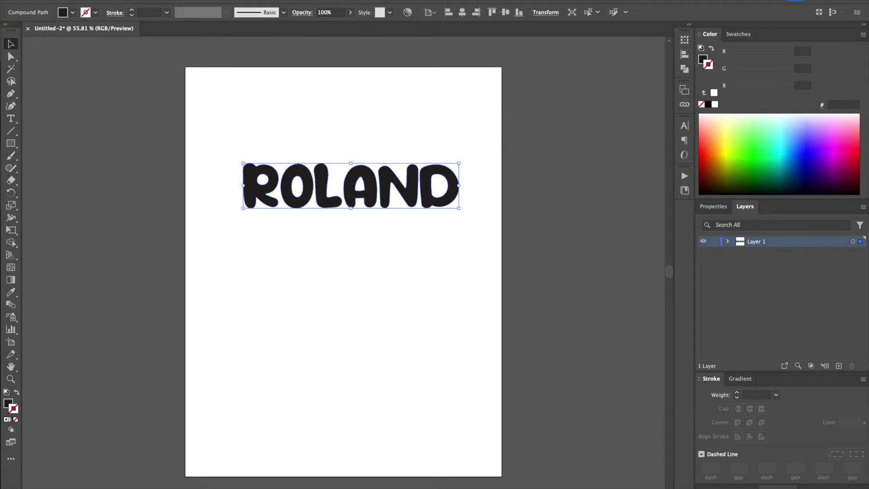
pyautogui.click(122, 0)
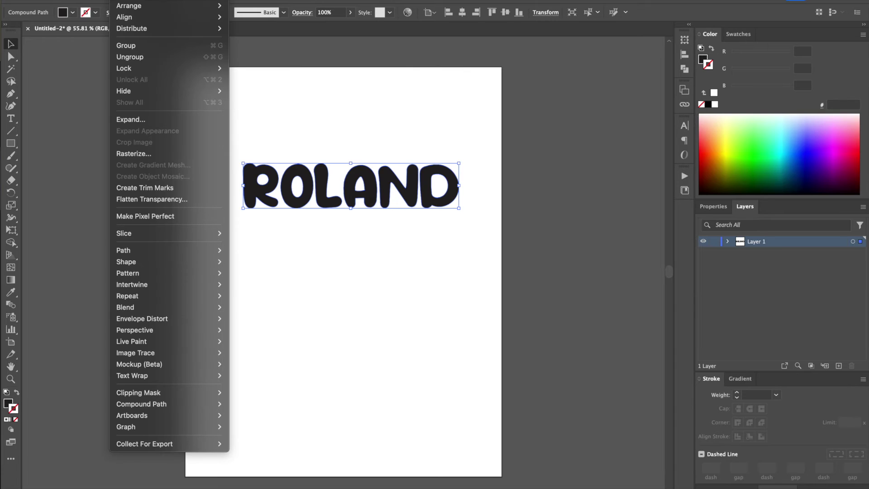
# Add an 8 pt offset path with round joins around the ROLAND letters.
pyautogui.moveTo(162, 250)
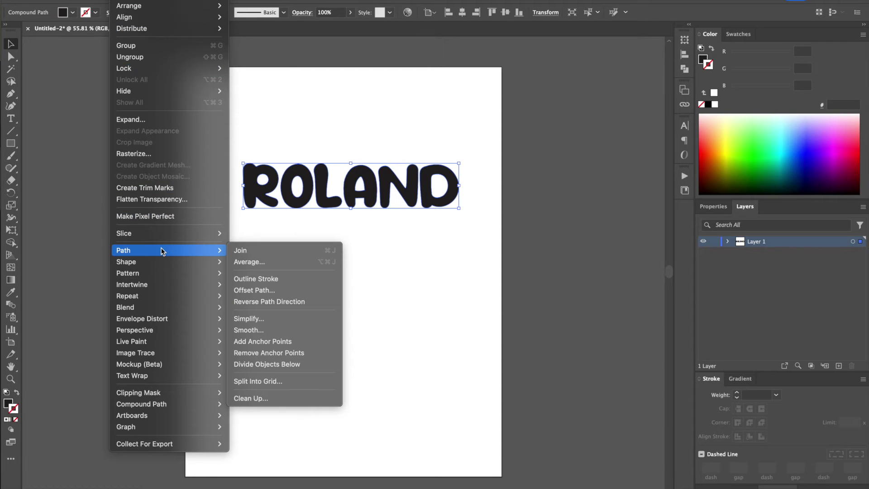
pyautogui.click(268, 290)
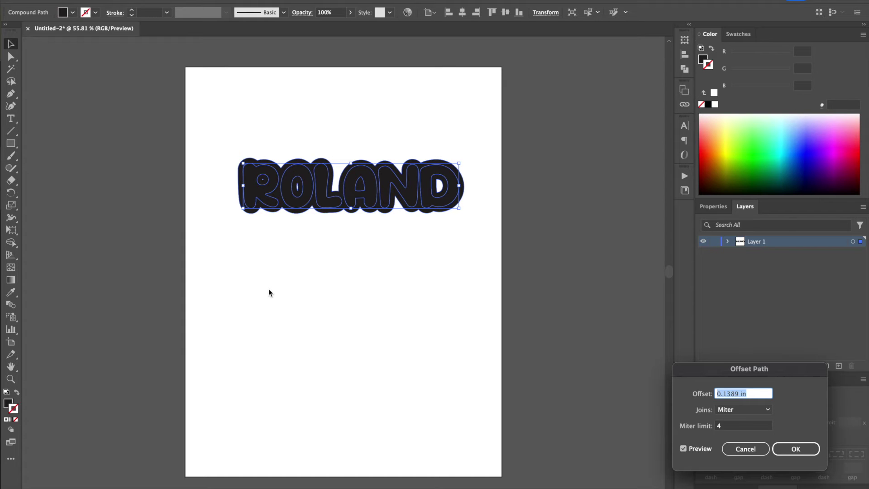
pyautogui.click(767, 410)
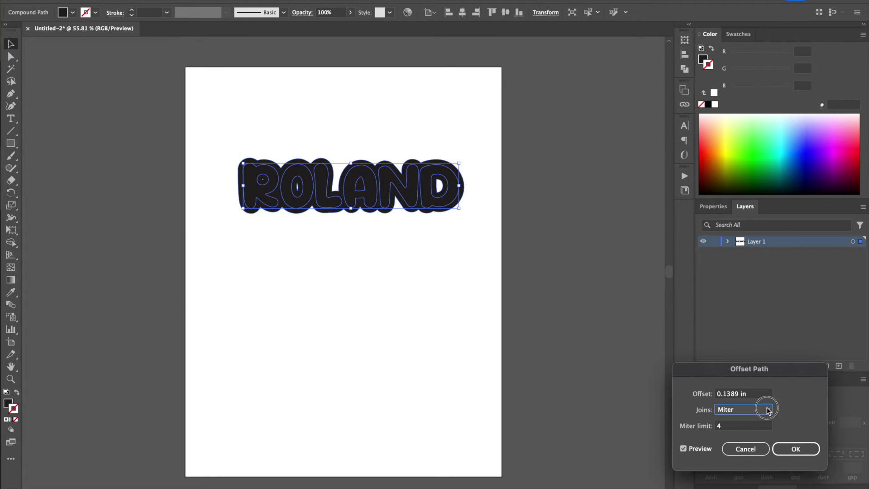
pyautogui.click(759, 431)
pyautogui.click(765, 412)
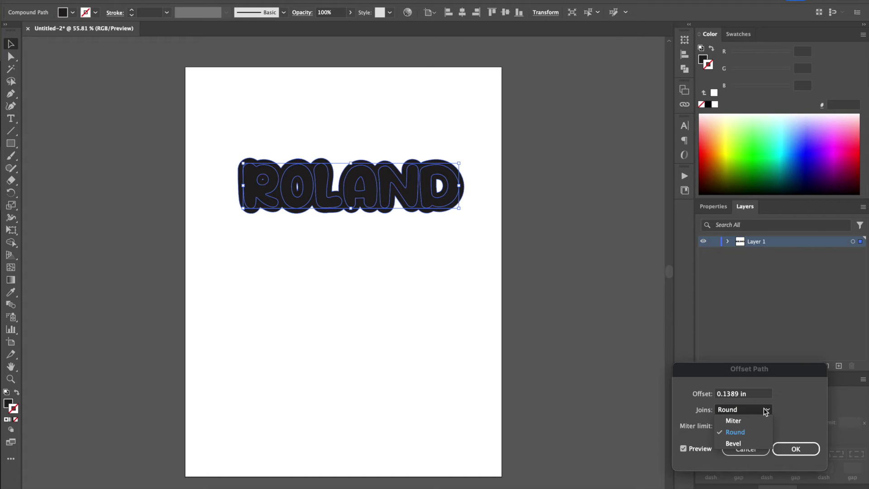
pyautogui.click(755, 432)
pyautogui.click(742, 397)
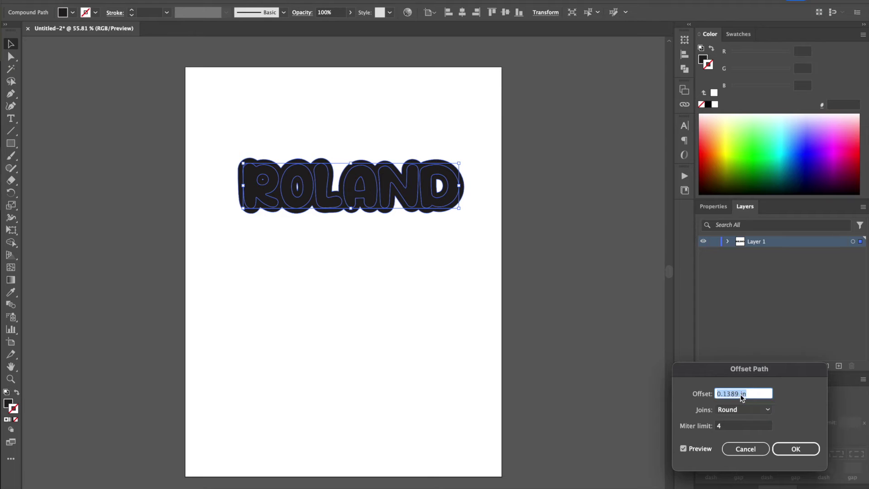
pyautogui.write('4p')
pyautogui.press('Tab')
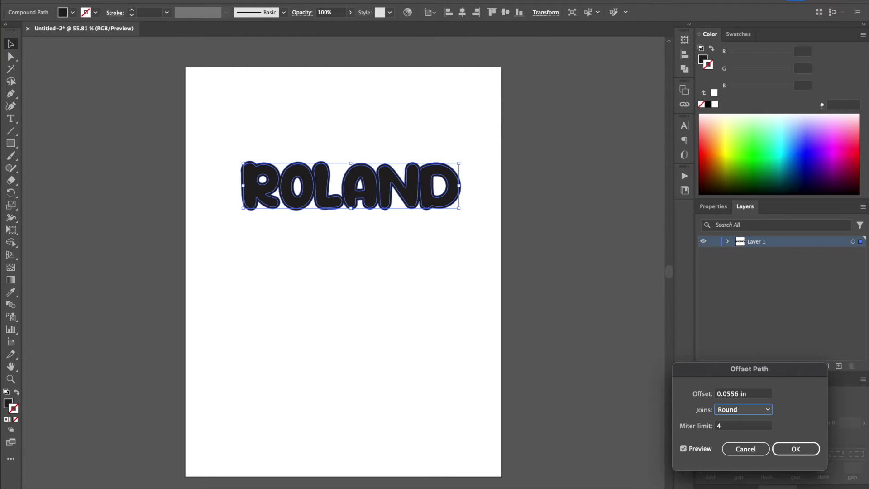
pyautogui.click(752, 397)
pyautogui.write('8pt')
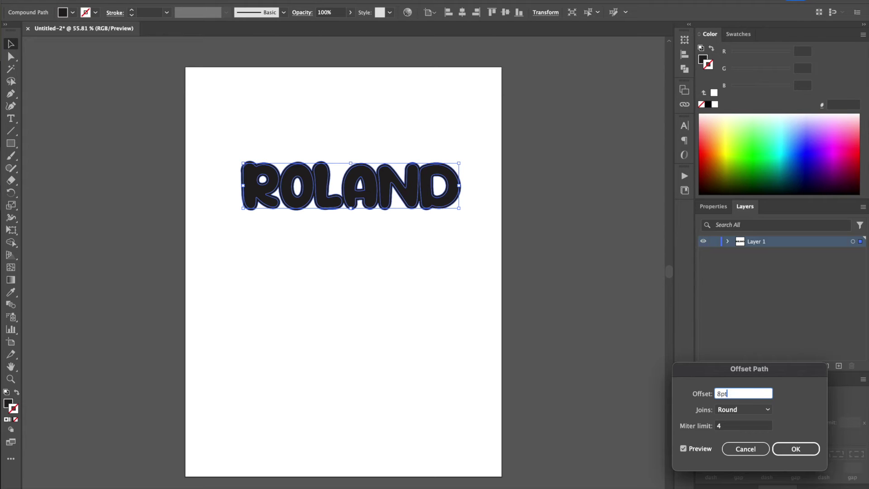
pyautogui.press('Tab')
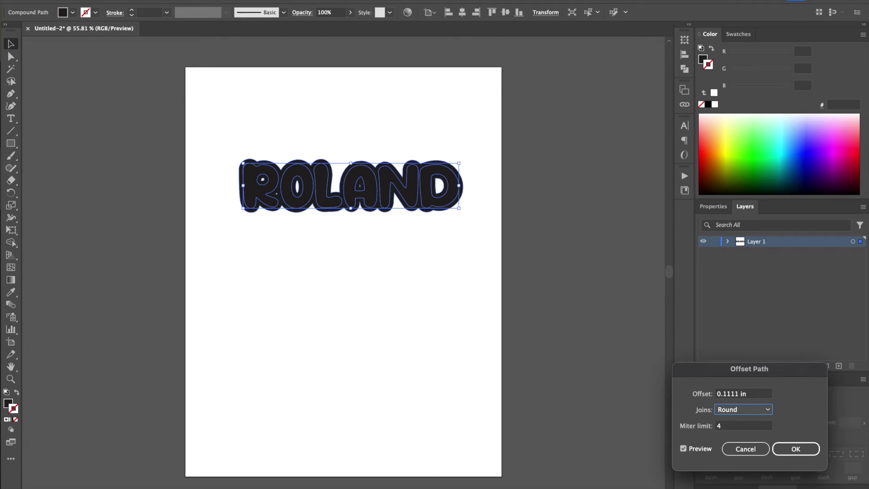
pyautogui.click(799, 451)
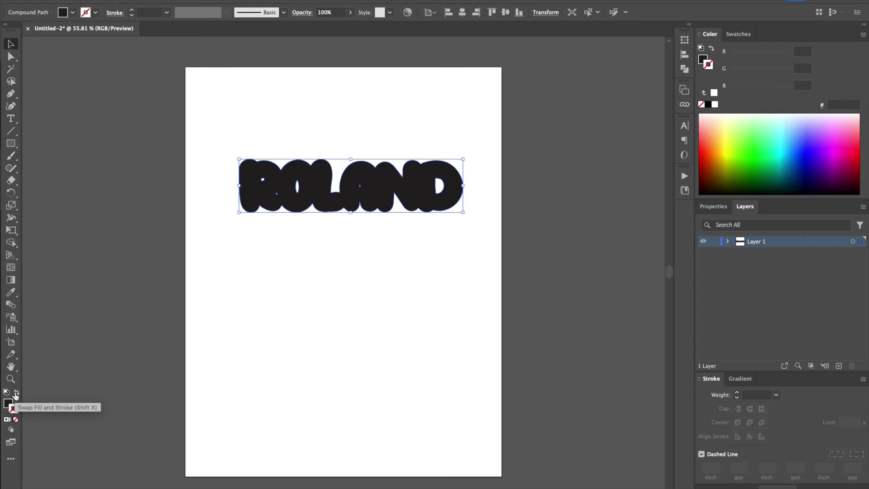
# Give the offset shape no fill and a CutContour stroke, then zoom out to see all of ROLAND.
pyautogui.click(16, 395)
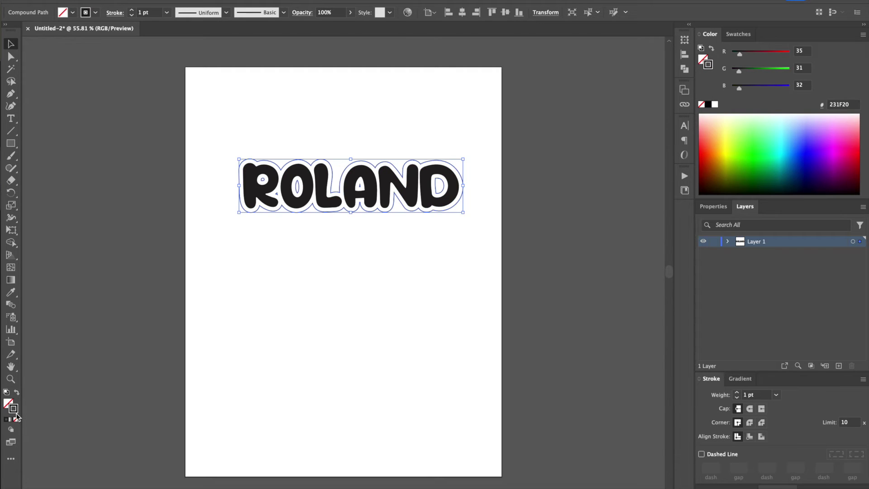
pyautogui.click(738, 34)
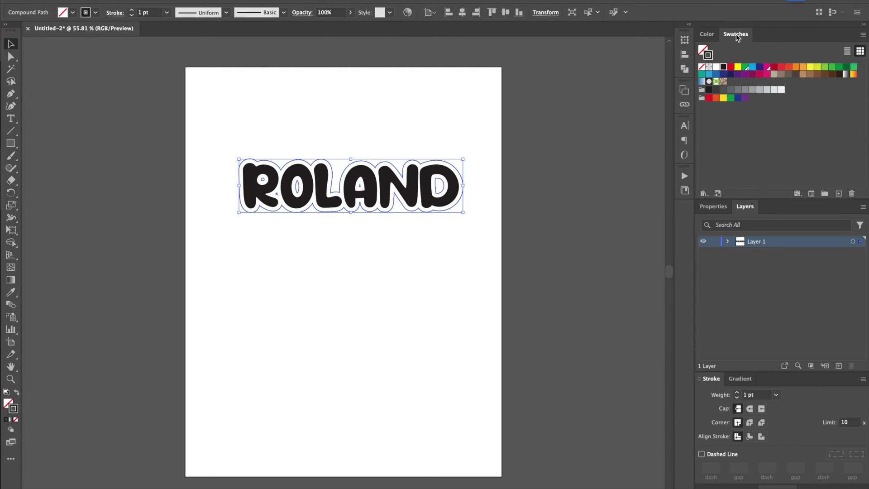
pyautogui.click(767, 68)
pyautogui.click(376, 192)
pyautogui.scroll(8, 375, 192)
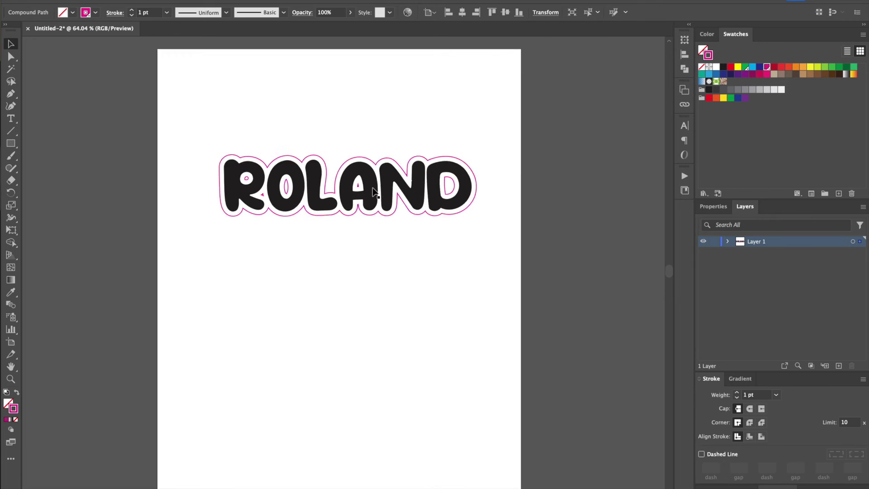
pyautogui.scroll(-5, 375, 193)
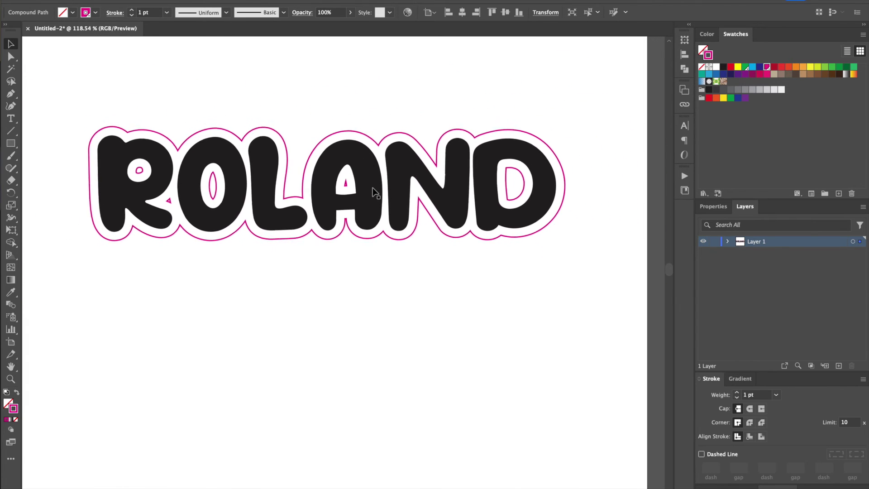
pyautogui.click(376, 193)
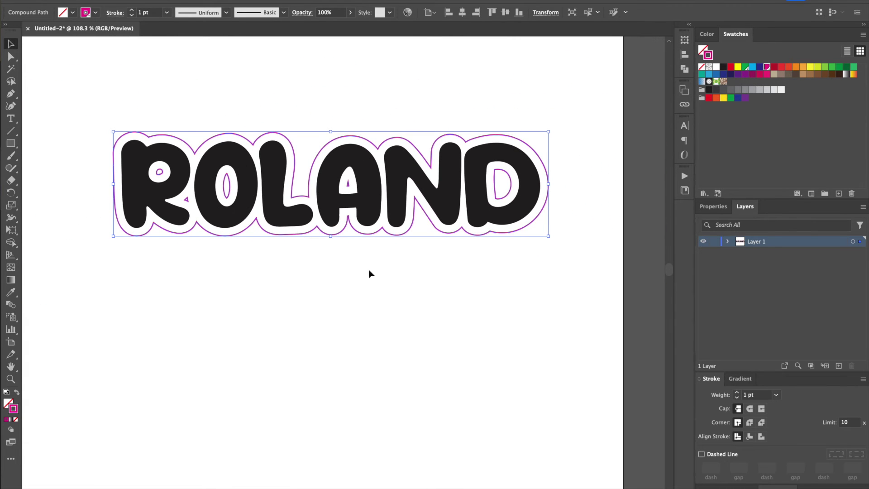
# Delete the stray piece in the A, the O's counter loop and the stray piece beside the R.
pyautogui.doubleClick(349, 185)
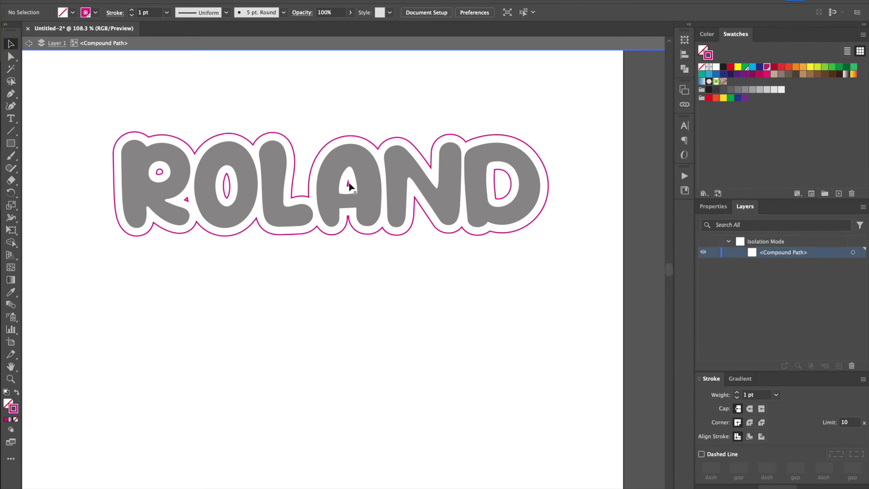
pyautogui.click(349, 185)
pyautogui.press('Delete')
pyautogui.click(230, 186)
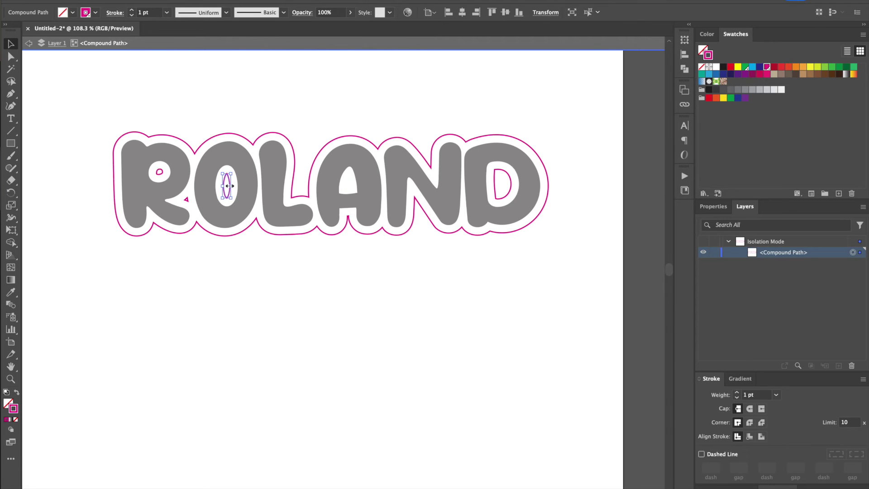
pyautogui.press('Delete')
pyautogui.click(187, 200)
pyautogui.press('Delete')
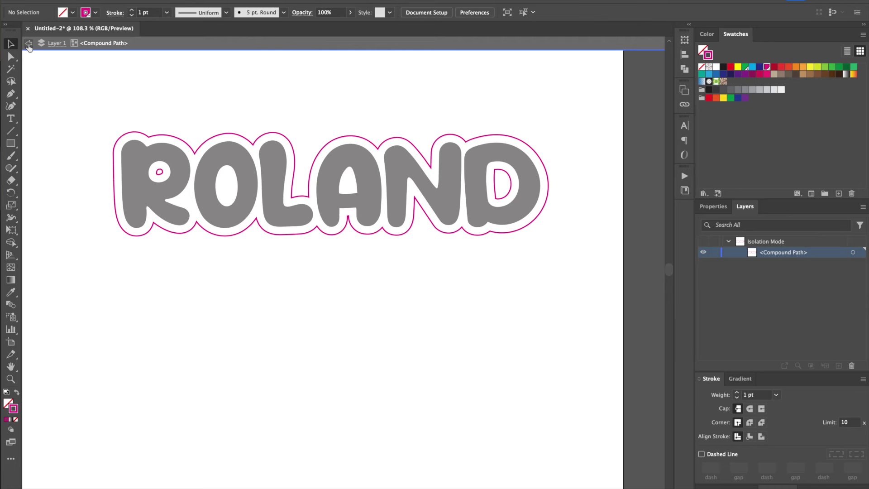
pyautogui.click(29, 44)
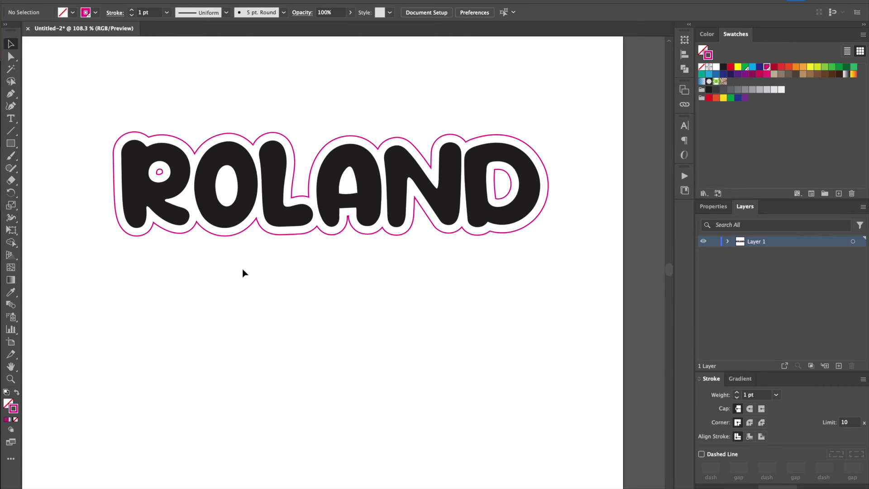
# Delete the R's counter loop and the D's counter, then select the pink outline.
pyautogui.doubleClick(161, 174)
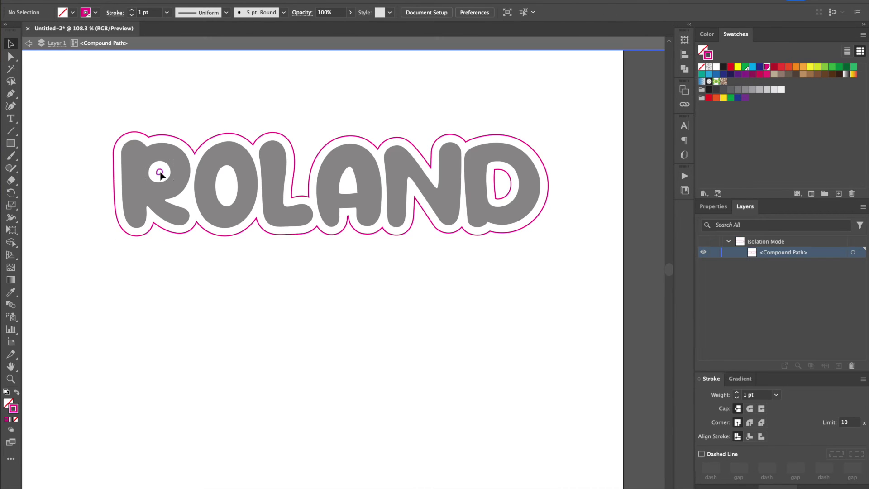
pyautogui.click(160, 176)
pyautogui.press('Delete')
pyautogui.click(504, 199)
pyautogui.press('Delete')
pyautogui.click(29, 45)
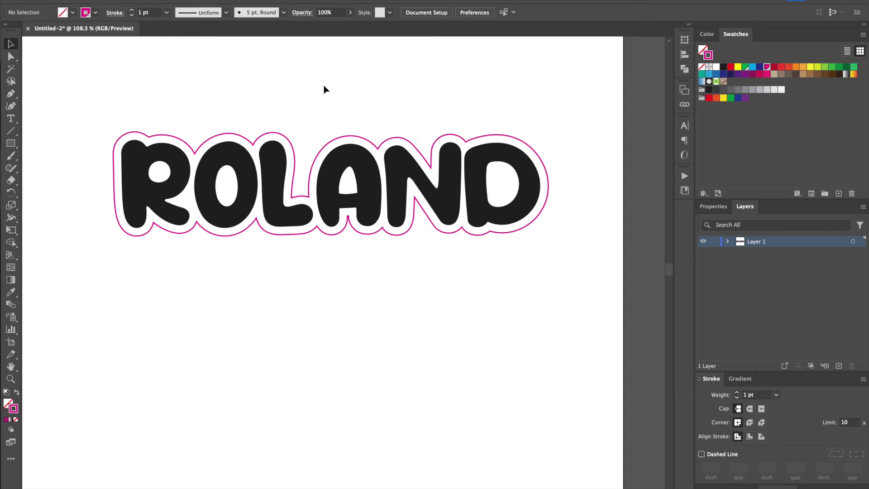
pyautogui.click(299, 237)
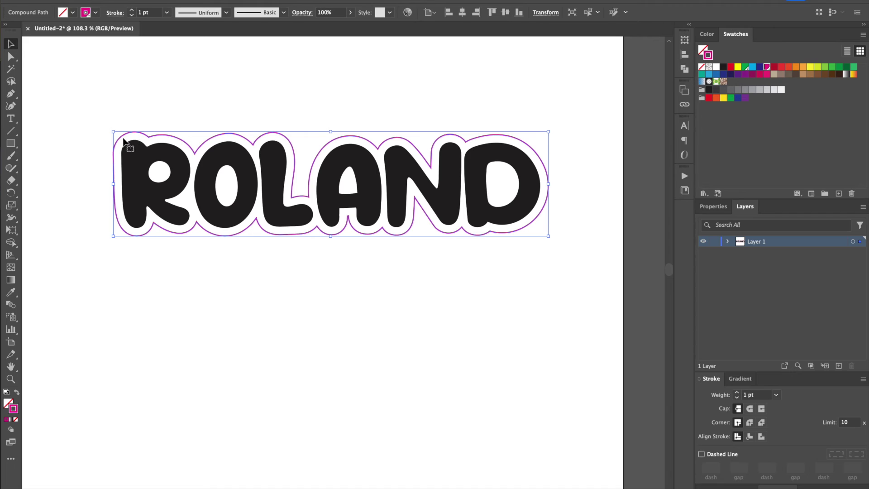
# Create a 0.1111 in round-join offset path around the magenta CutContour line.
pyautogui.click(122, 0)
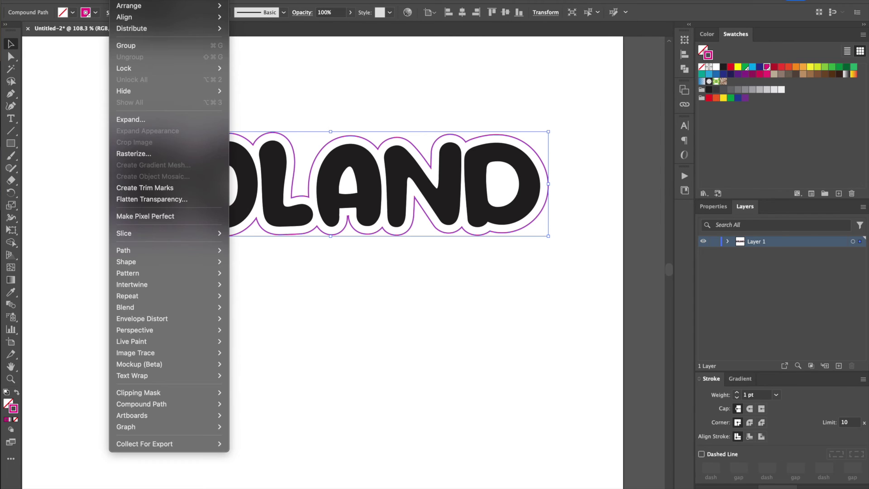
pyautogui.moveTo(154, 251)
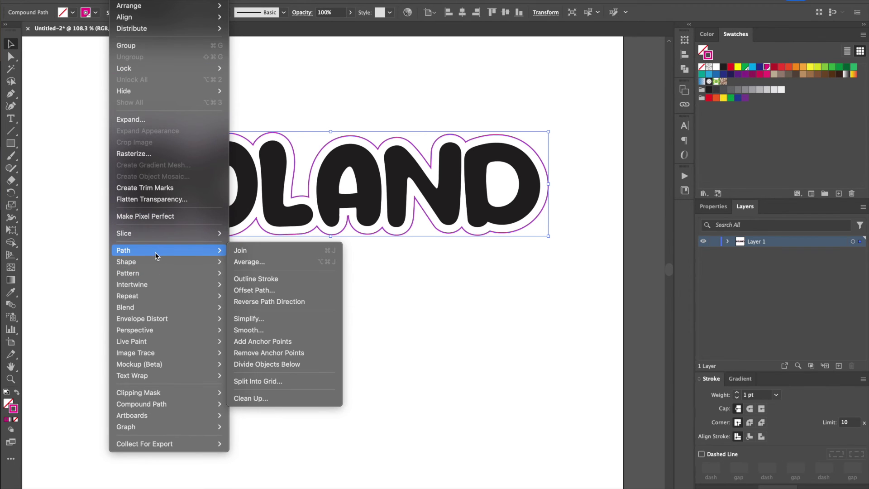
pyautogui.click(254, 290)
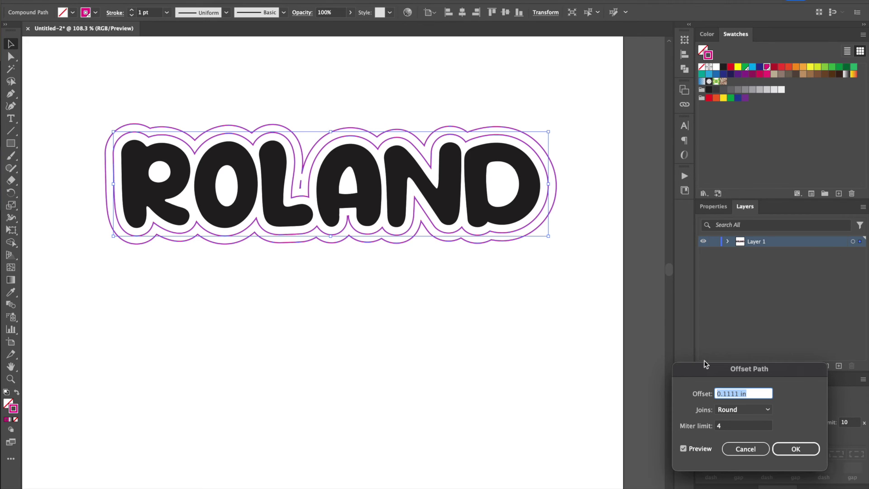
pyautogui.click(797, 449)
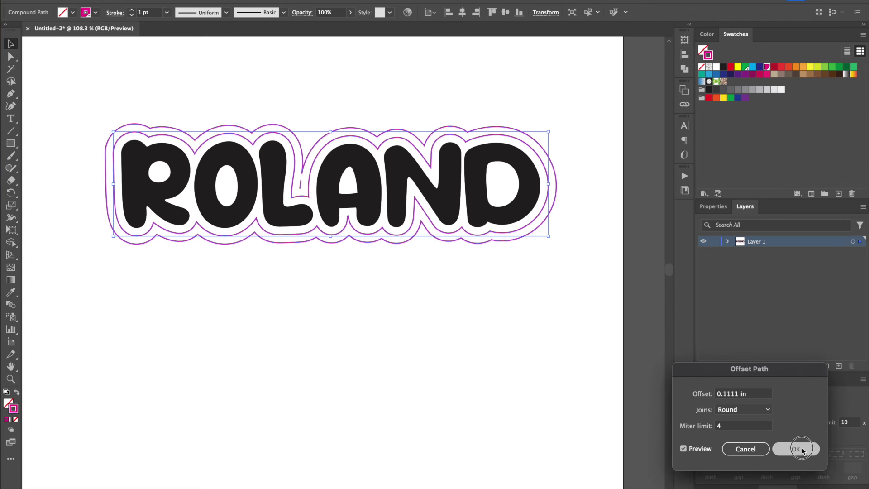
pyautogui.click(551, 302)
# Stroke the outer offset outline with the green PerfCutContour swatch and check it in Isolation Mode.
pyautogui.click(513, 241)
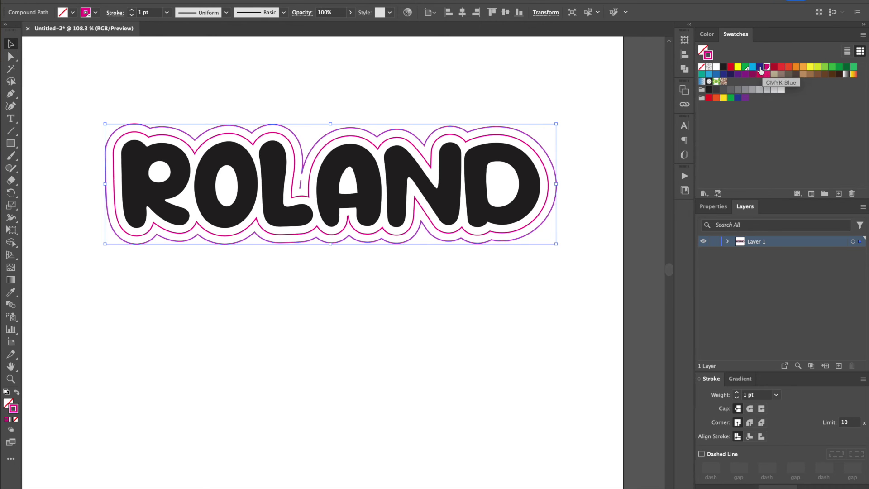
pyautogui.click(745, 67)
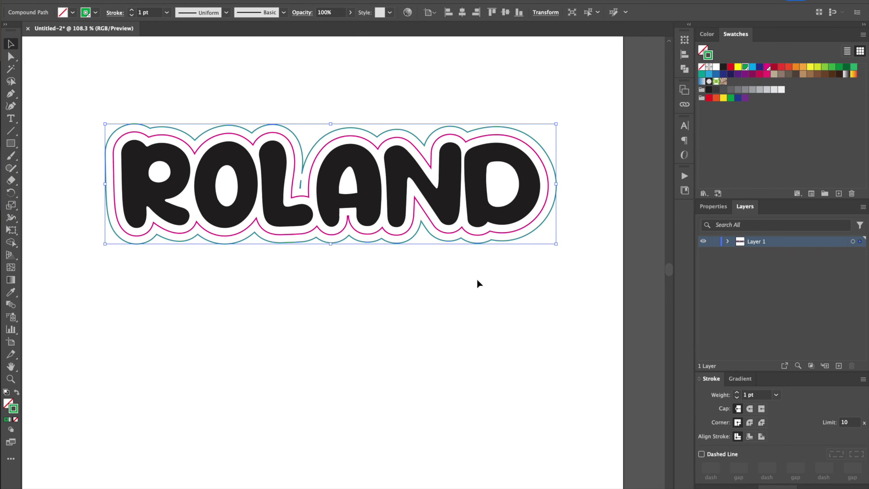
pyautogui.doubleClick(301, 188)
pyautogui.click(301, 188)
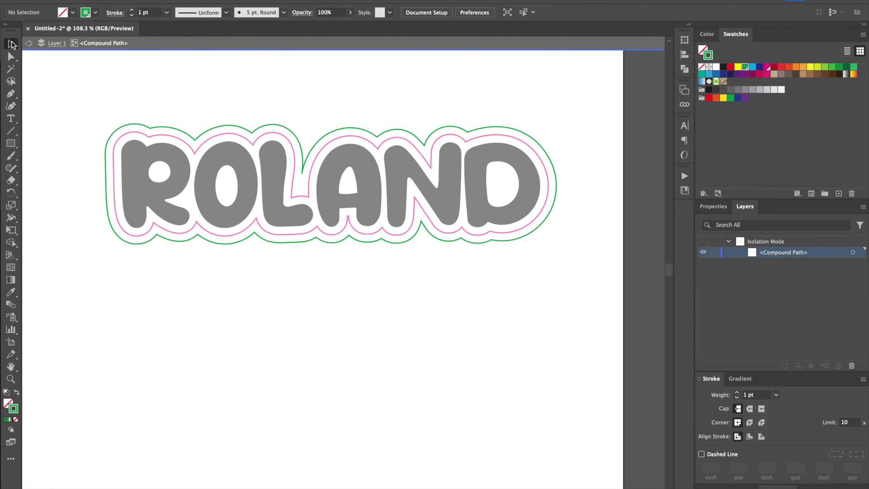
pyautogui.click(28, 43)
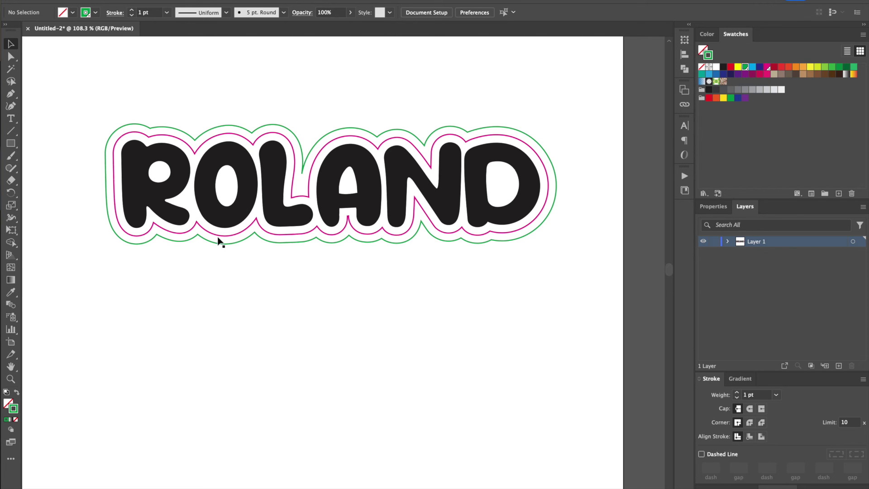
# Reselect the outer outline, try a yellow stroke, then undo to keep it green.
pyautogui.click(219, 239)
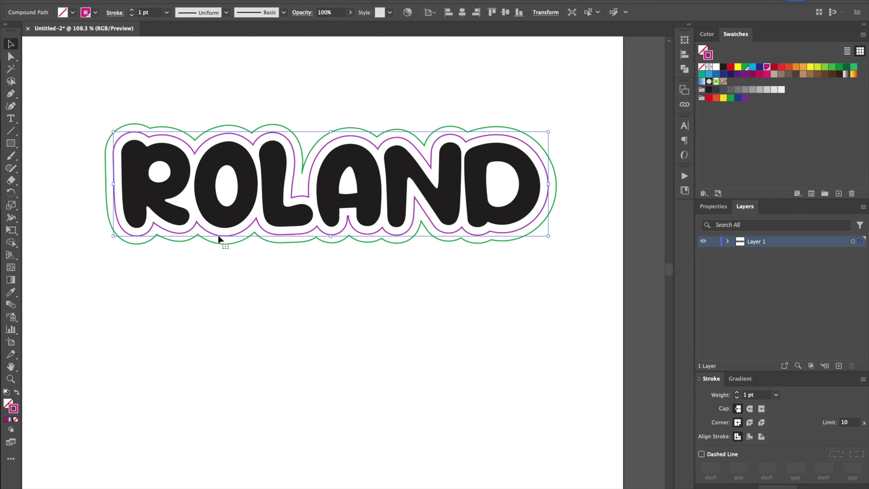
pyautogui.click(235, 273)
pyautogui.click(223, 248)
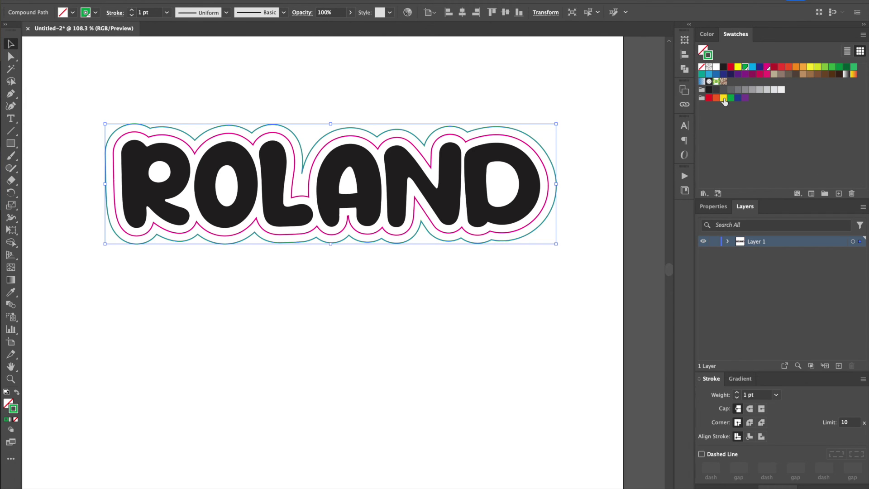
pyautogui.click(724, 98)
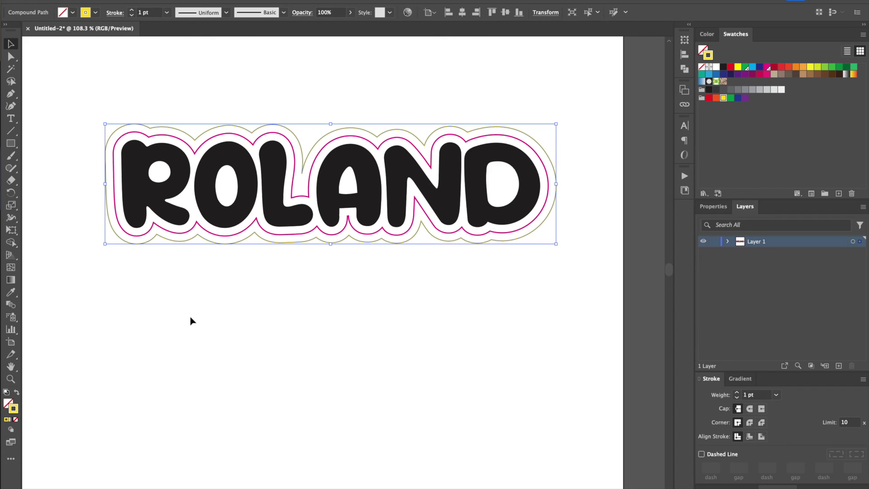
pyautogui.hotkey('ctrl', 'z')
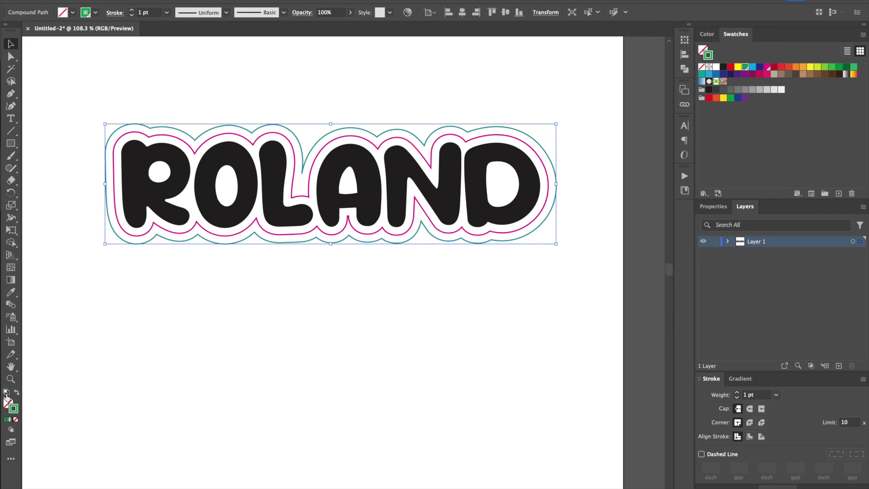
pyautogui.click(8, 402)
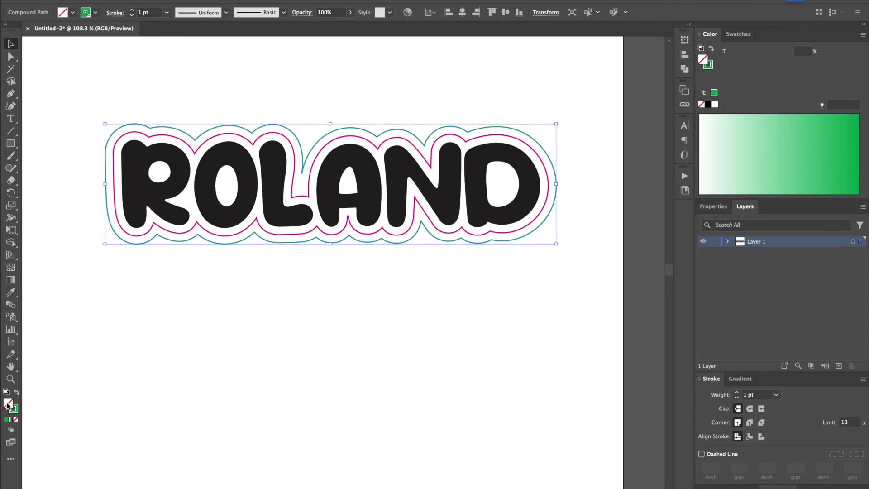
# Give the outer outline shape a yellow fill behind ROLAND, then deselect to view it.
pyautogui.click(739, 36)
pyautogui.click(723, 97)
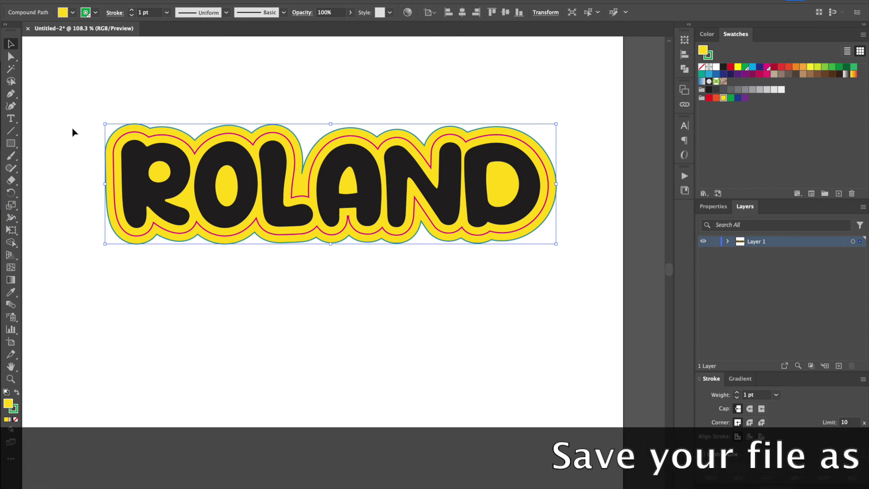
pyautogui.click(89, 91)
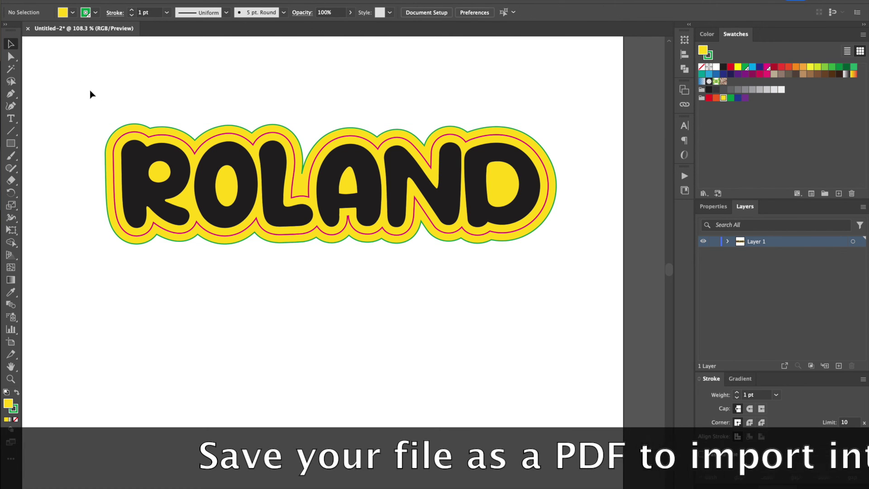